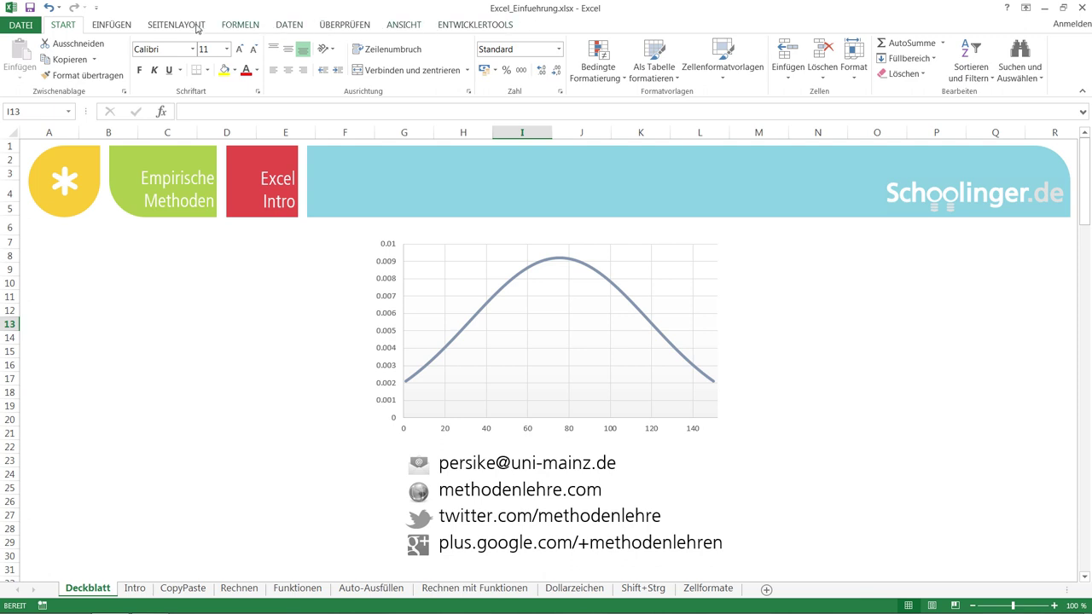
# Step: Browse the EINFÜGEN, SEITENLAYOUT, FORMELN and DATEN ribbon tabs, then open the DATEI file page
pyautogui.click(120, 30)
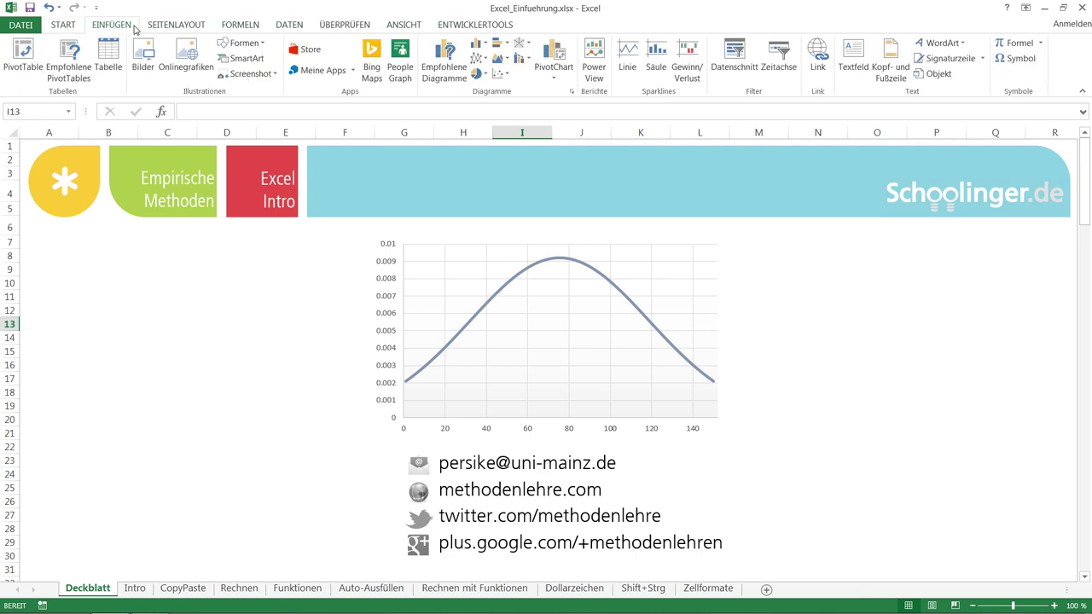
pyautogui.click(178, 28)
pyautogui.click(230, 26)
pyautogui.click(280, 26)
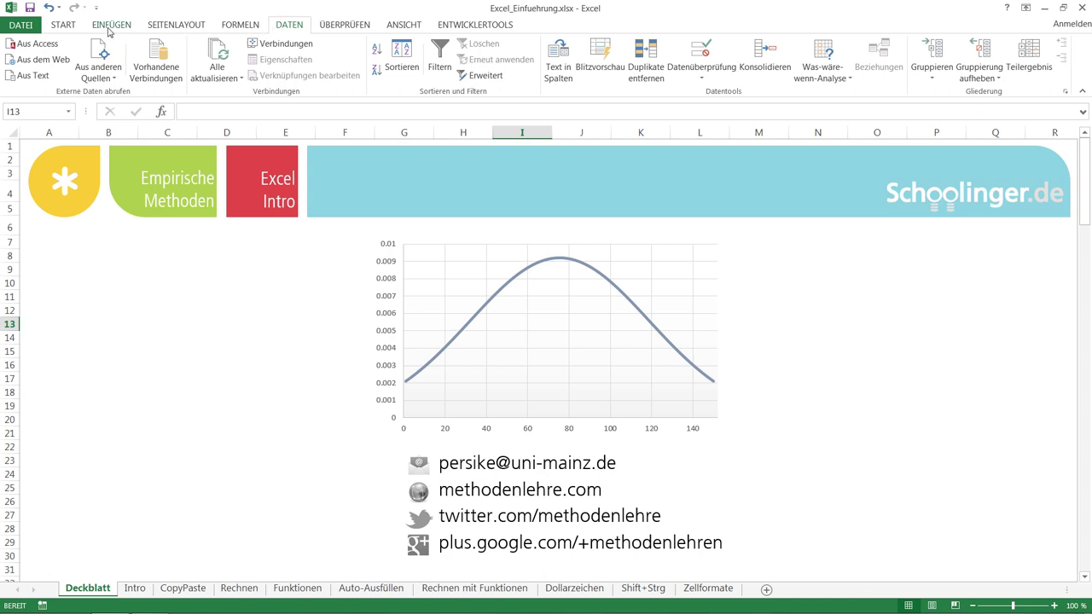
pyautogui.click(65, 26)
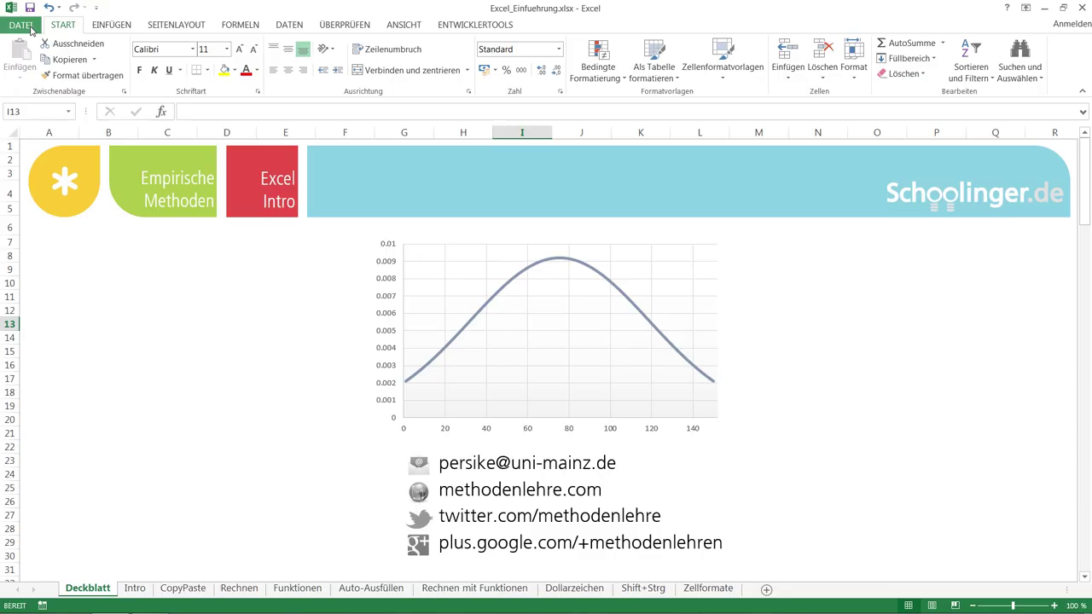
pyautogui.click(32, 29)
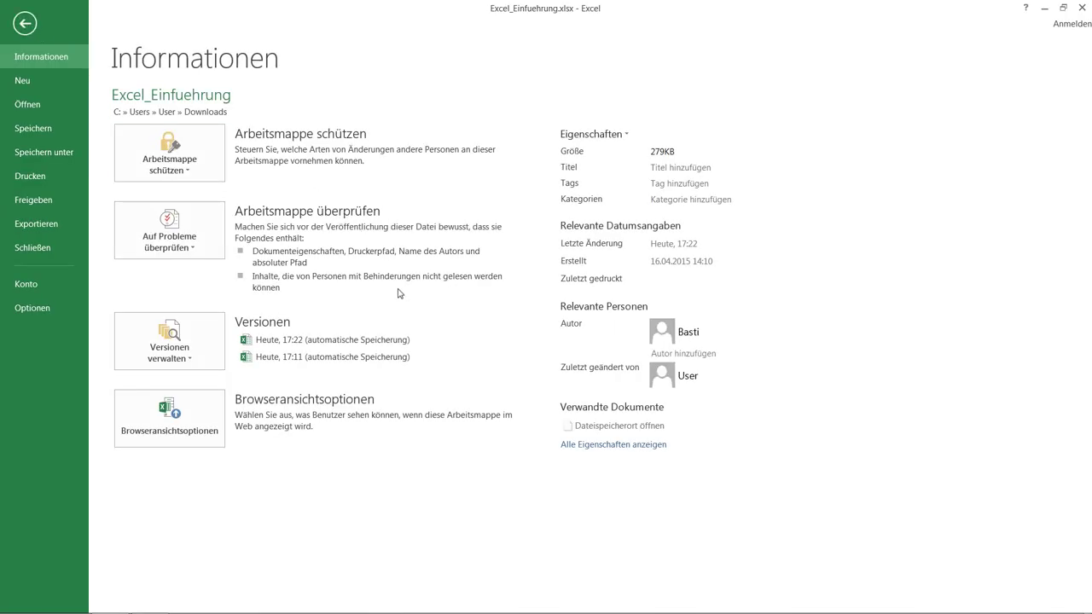
# Step: Leave the Backstage file information page and return to the Deckblatt cover sheet
pyautogui.moveTo(398, 294)
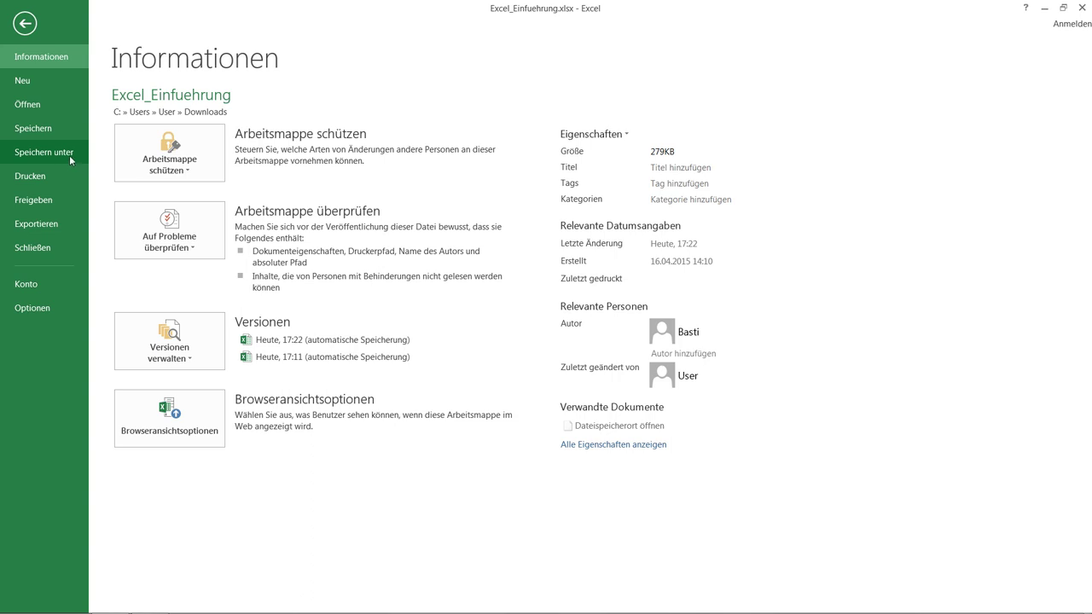
pyautogui.click(27, 25)
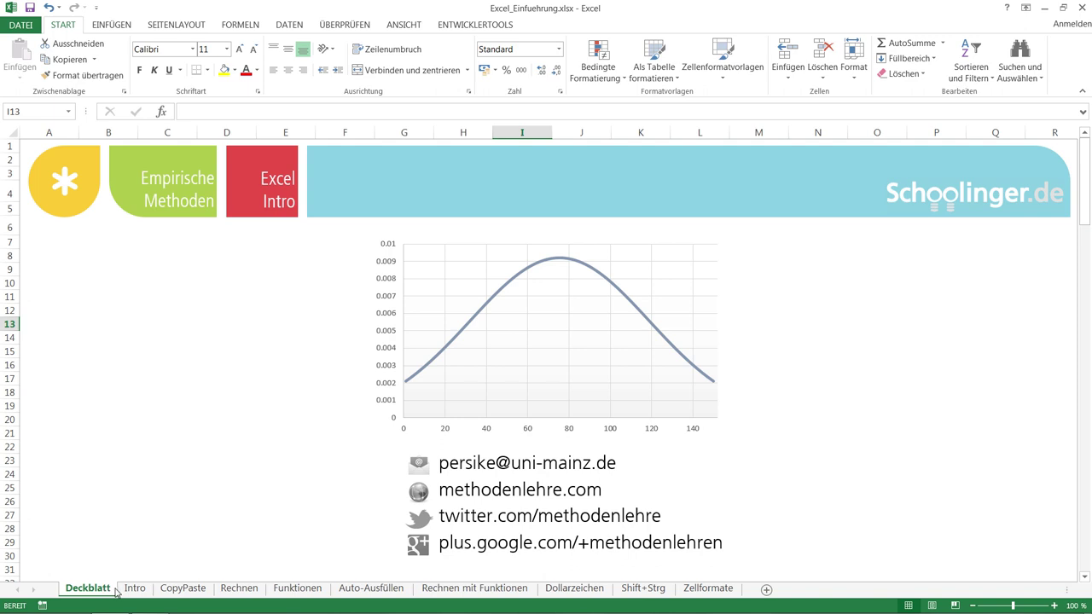
# Step: Switch to the Intro sheet with its grade table and Notenverteilung chart
pyautogui.click(147, 595)
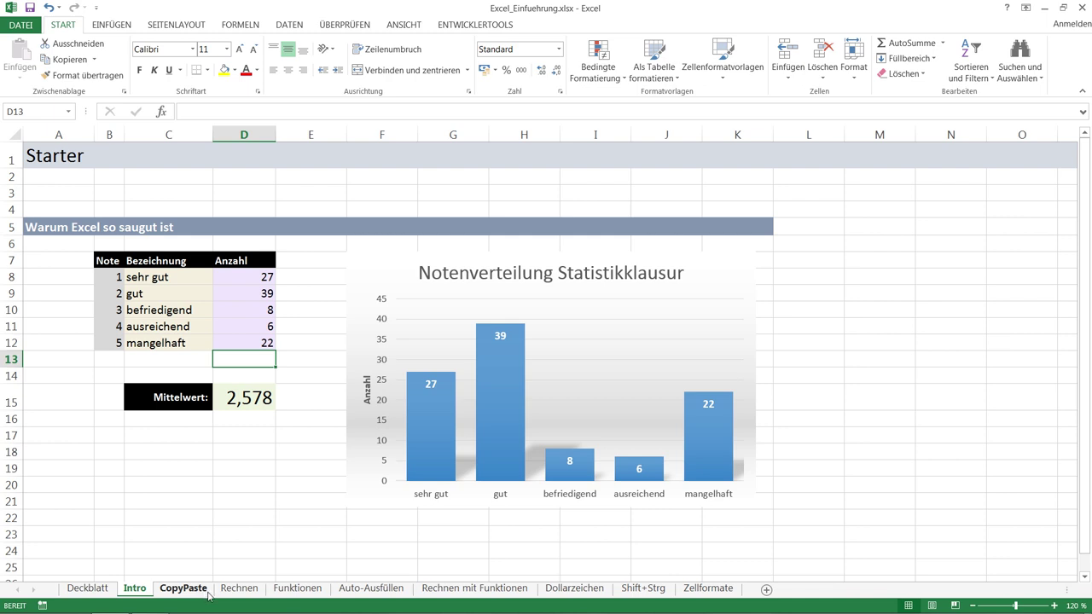
# Step: Switch to the CopyPaste sheet with its shortcut table and sample decimal numbers
pyautogui.click(208, 595)
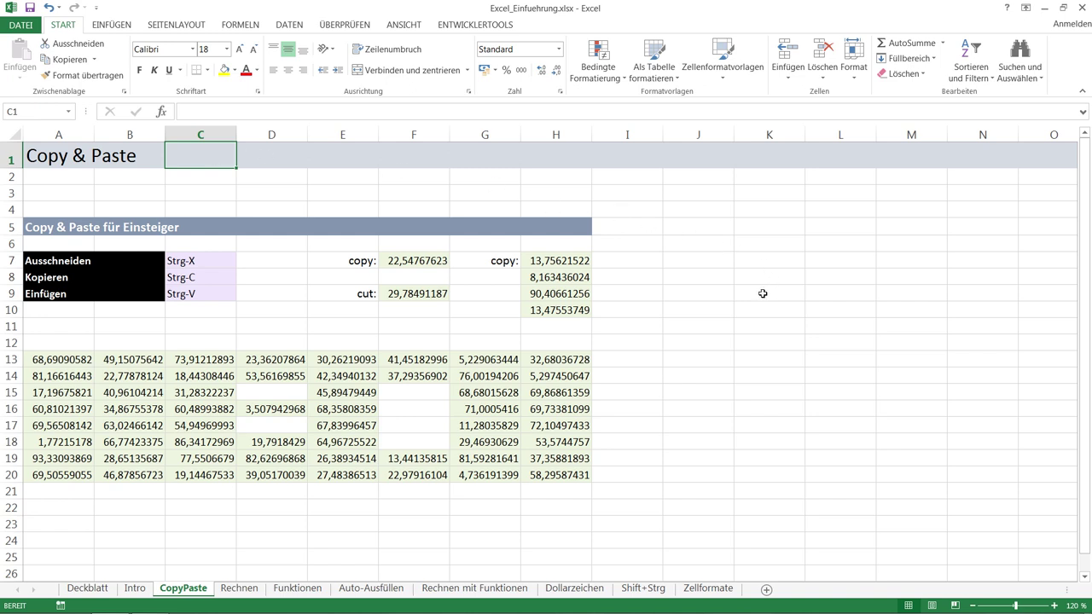
pyautogui.click(762, 293)
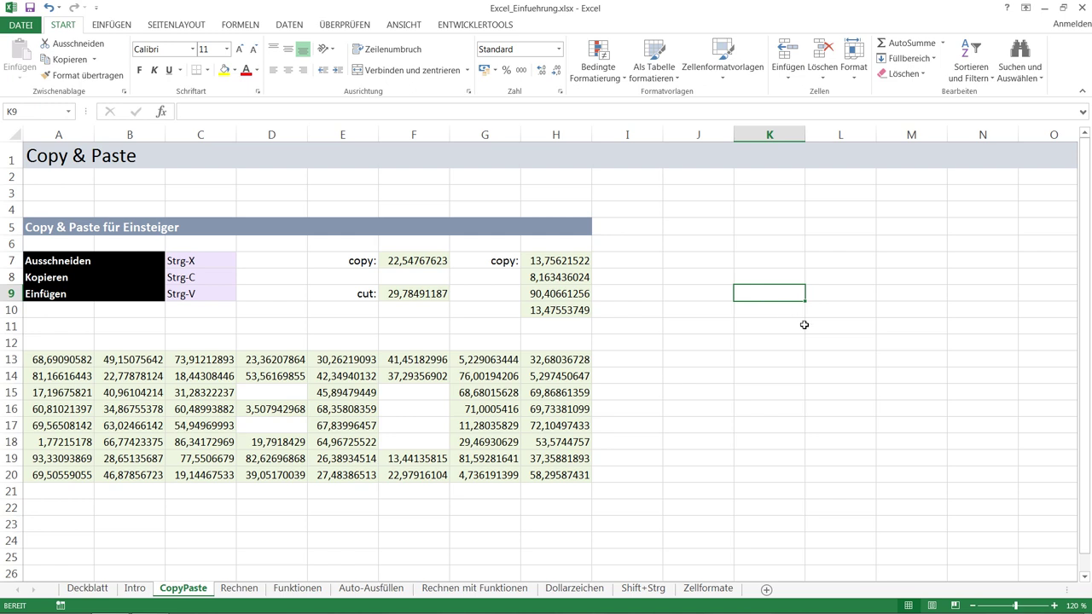
pyautogui.click(995, 496)
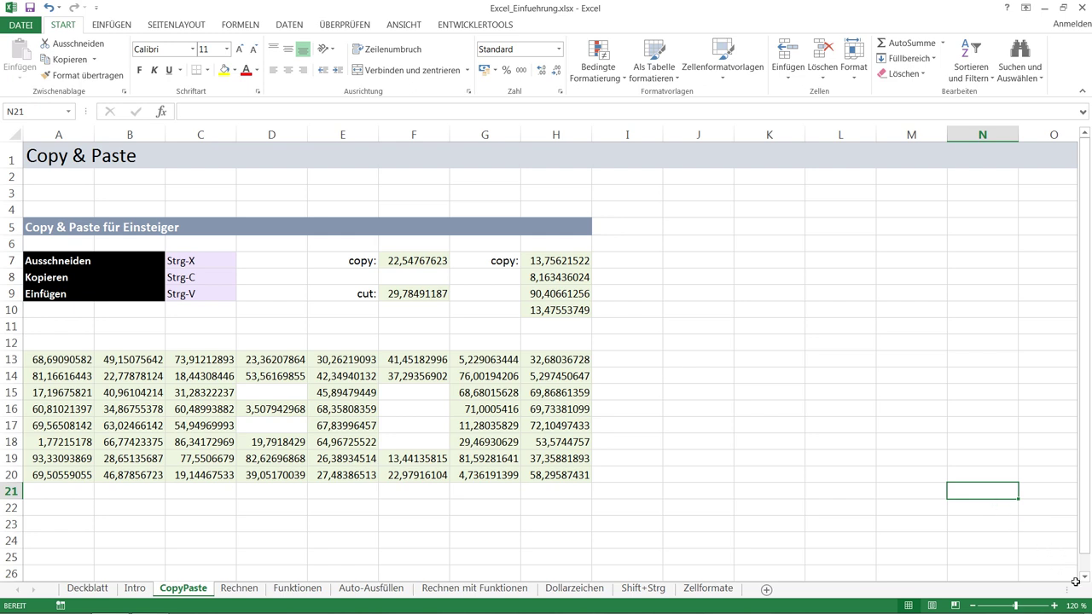
pyautogui.press('Right')
pyautogui.press('Right')
pyautogui.press('Right')
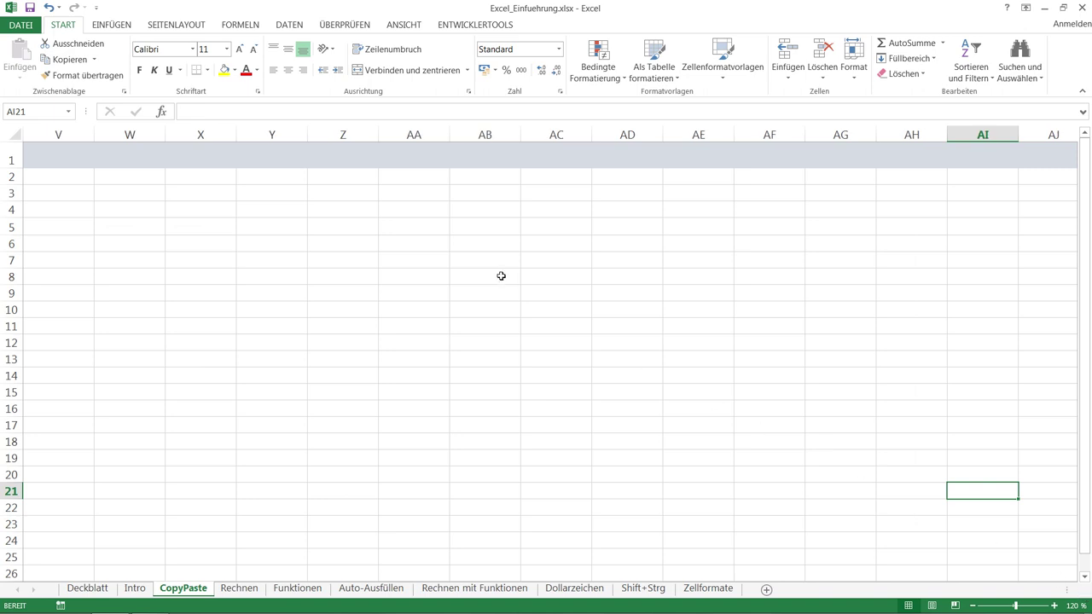
pyautogui.click(405, 324)
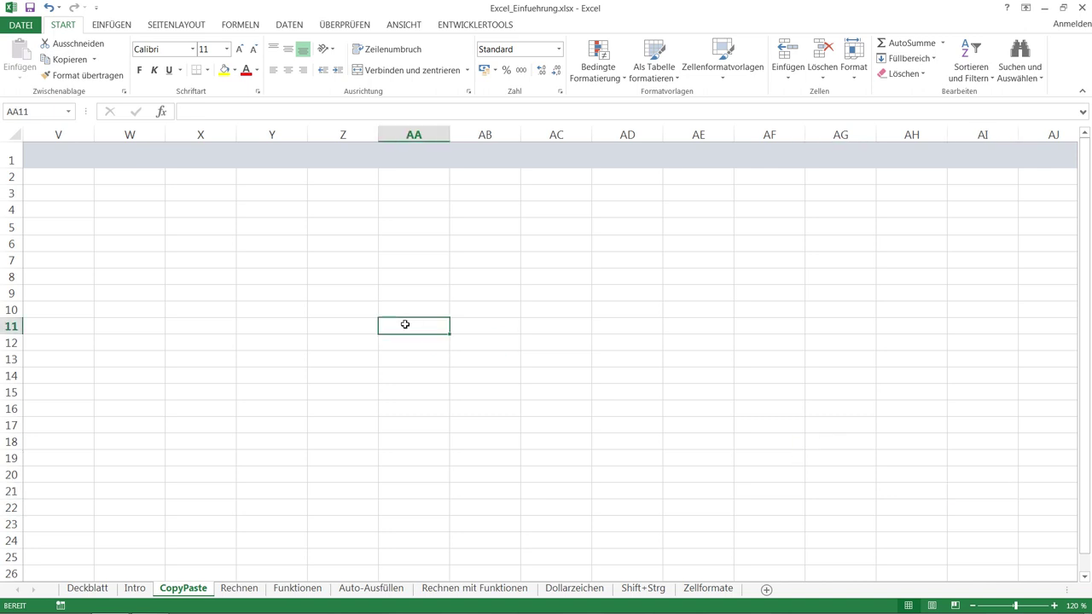
pyautogui.press('Left')
pyautogui.press('Left')
pyautogui.press('Left')
pyautogui.press('Left')
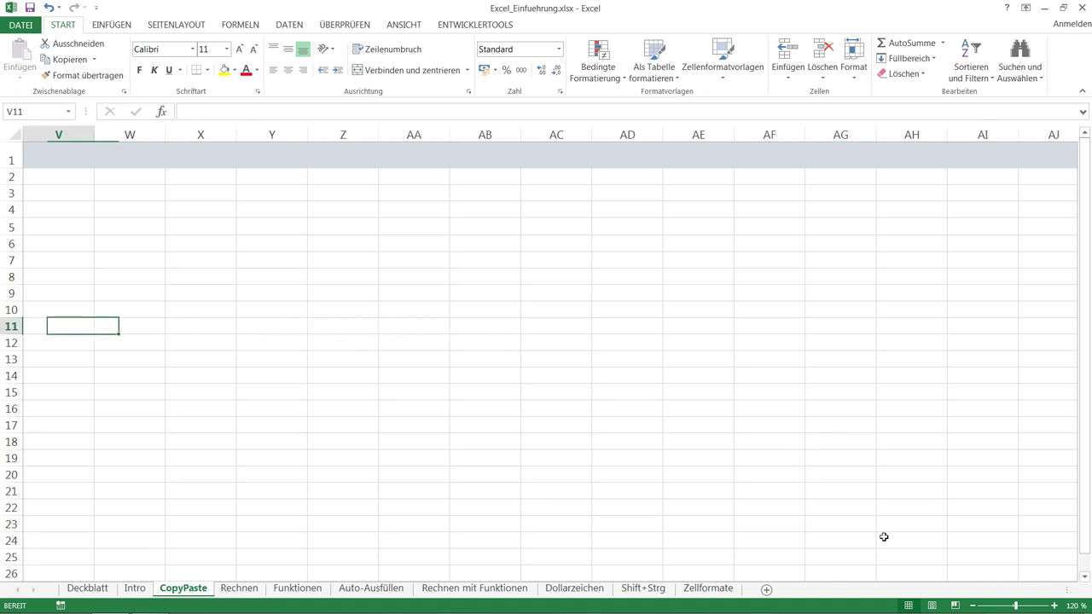
pyautogui.press('Left')
pyautogui.press('Left')
pyautogui.press('Left')
pyautogui.press('Left')
pyautogui.press('Left')
pyautogui.press('Left')
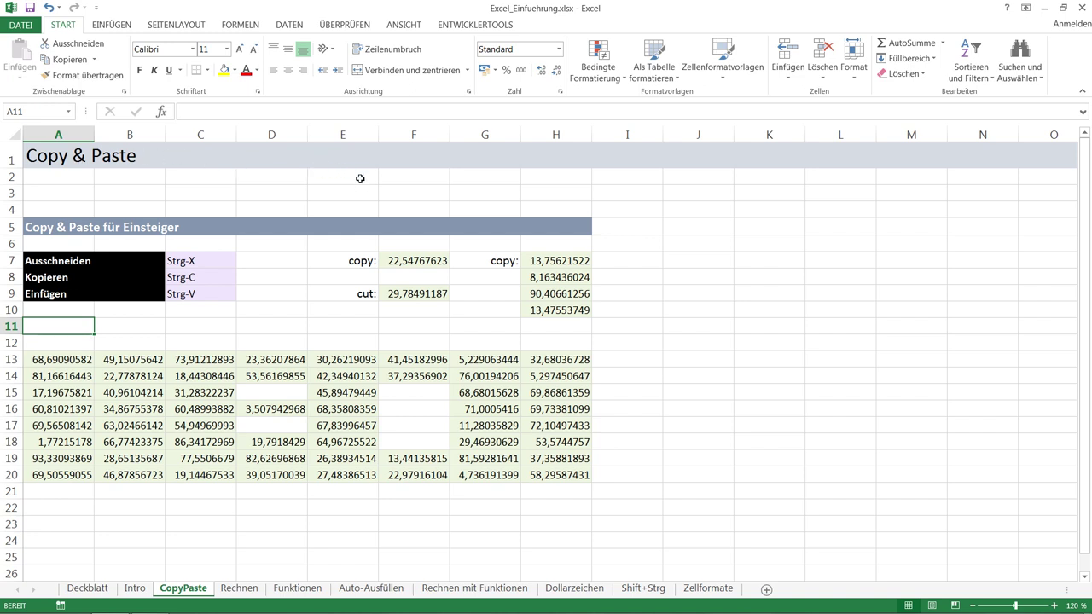
pyautogui.click(353, 155)
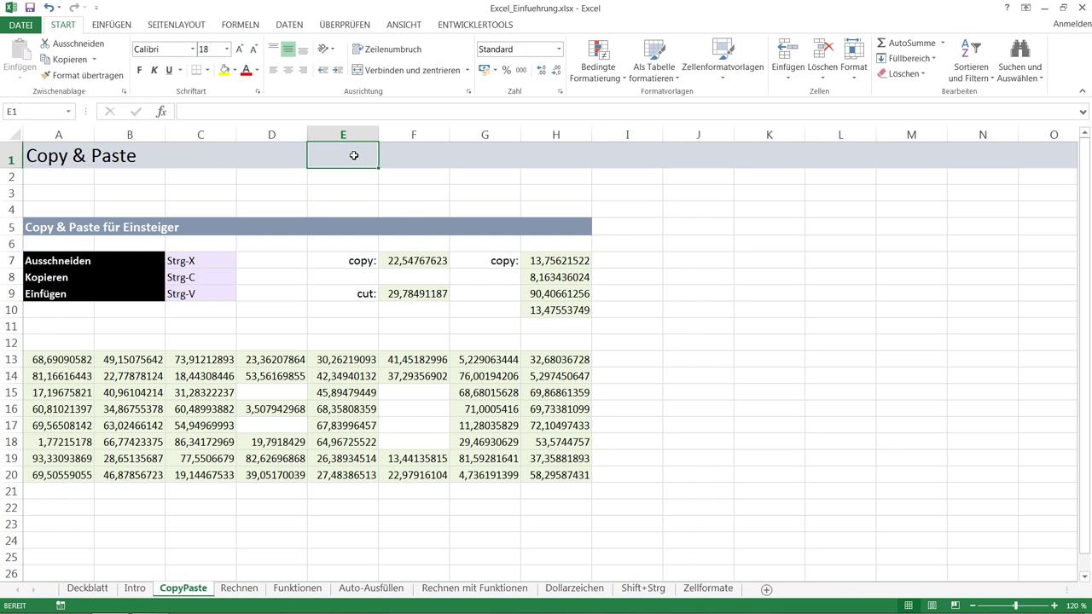
pyautogui.click(411, 152)
pyautogui.click(489, 155)
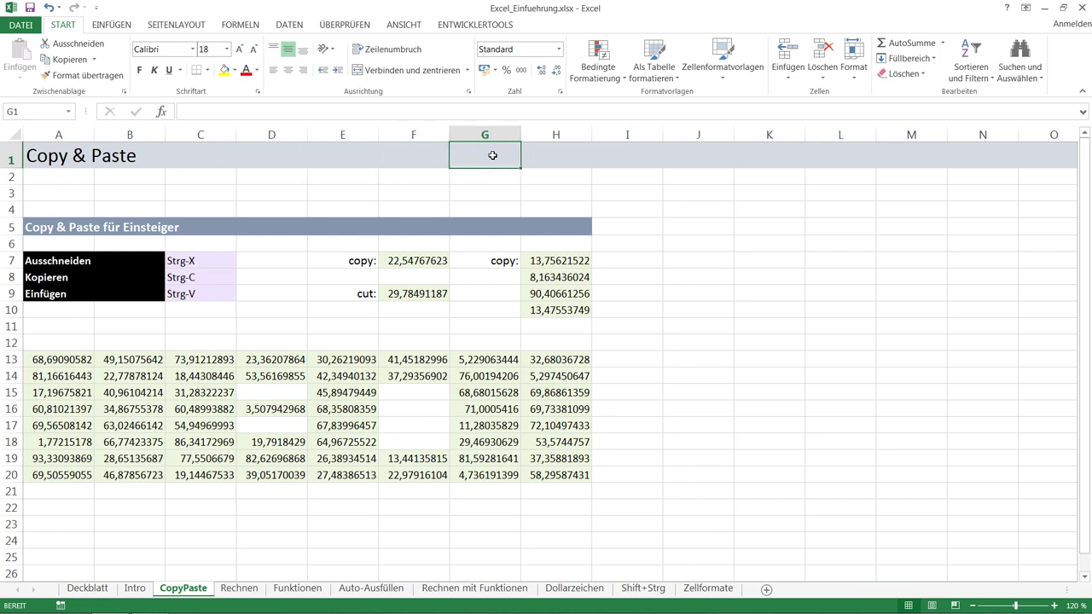
pyautogui.click(556, 153)
pyautogui.click(611, 153)
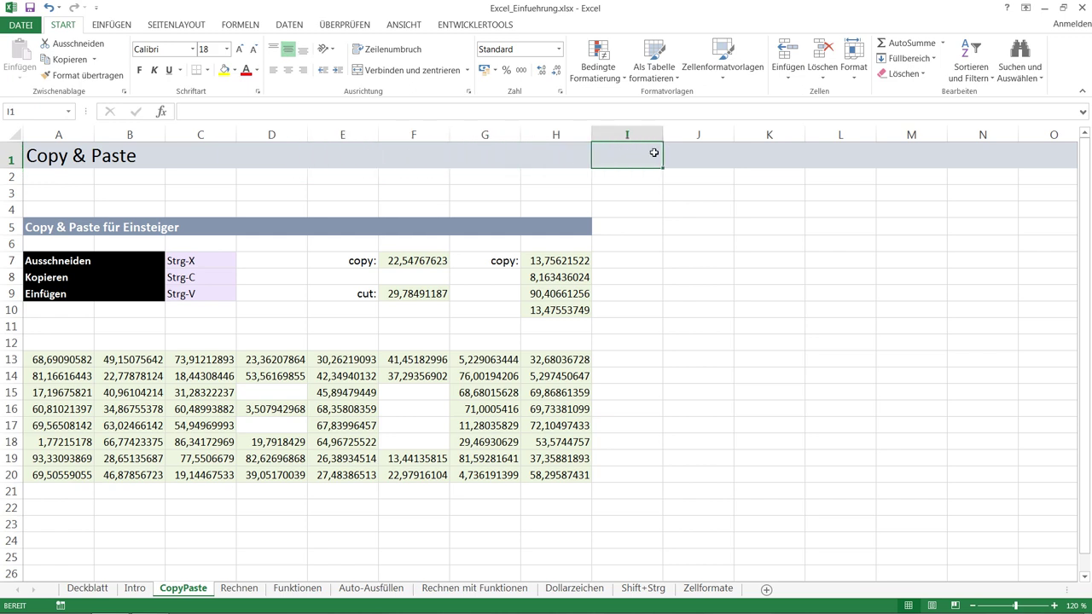
pyautogui.click(706, 153)
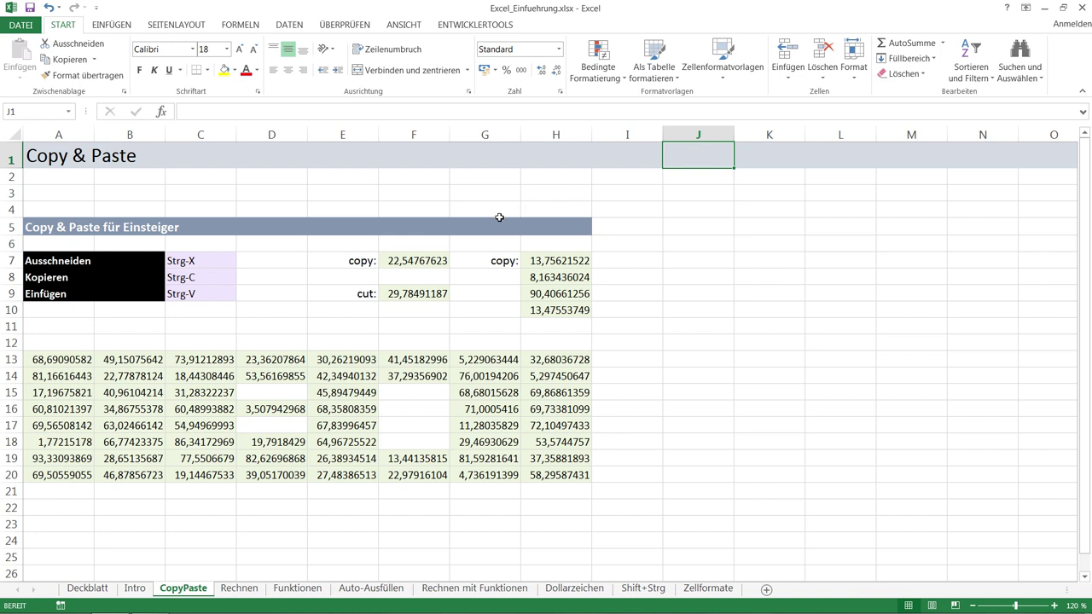
# Step: Reveal F7's full value 22,54767623 in edit mode, then cancel the stray typed letters
pyautogui.click(413, 260)
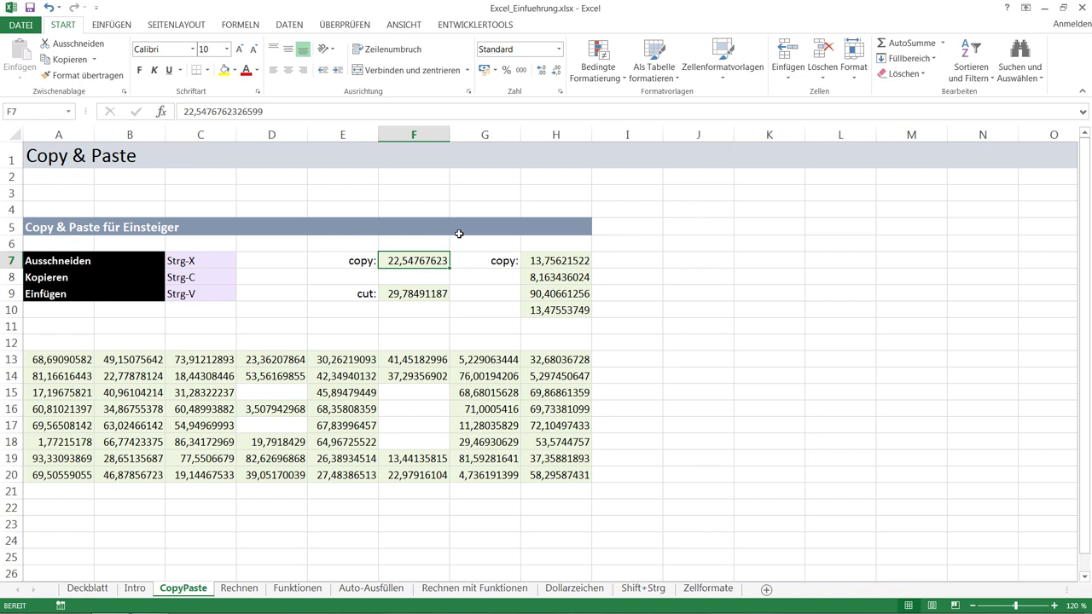
pyautogui.click(258, 391)
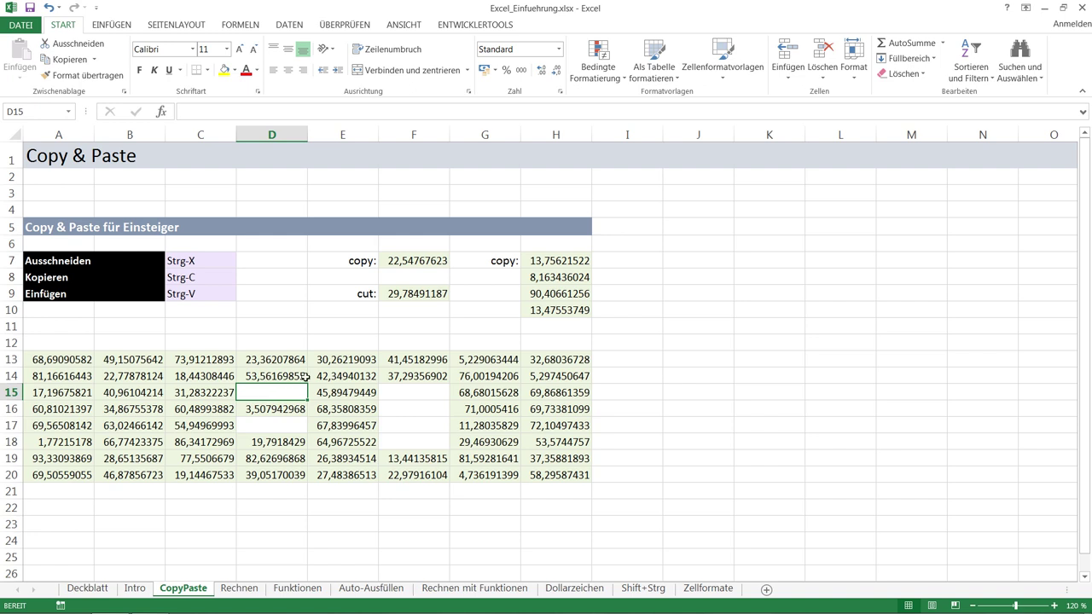
pyautogui.click(423, 263)
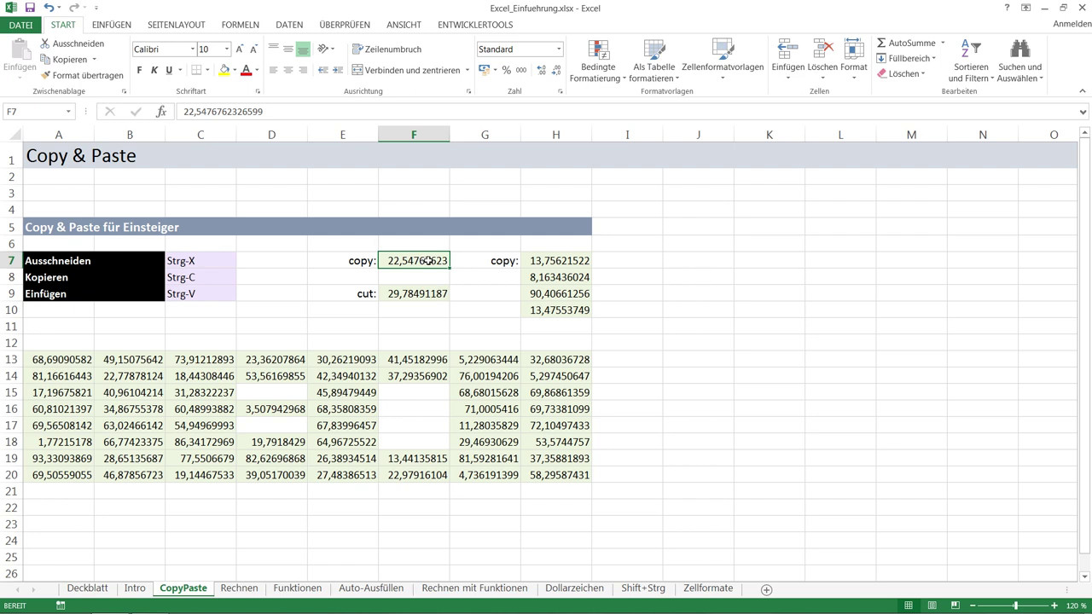
pyautogui.doubleClick(429, 261)
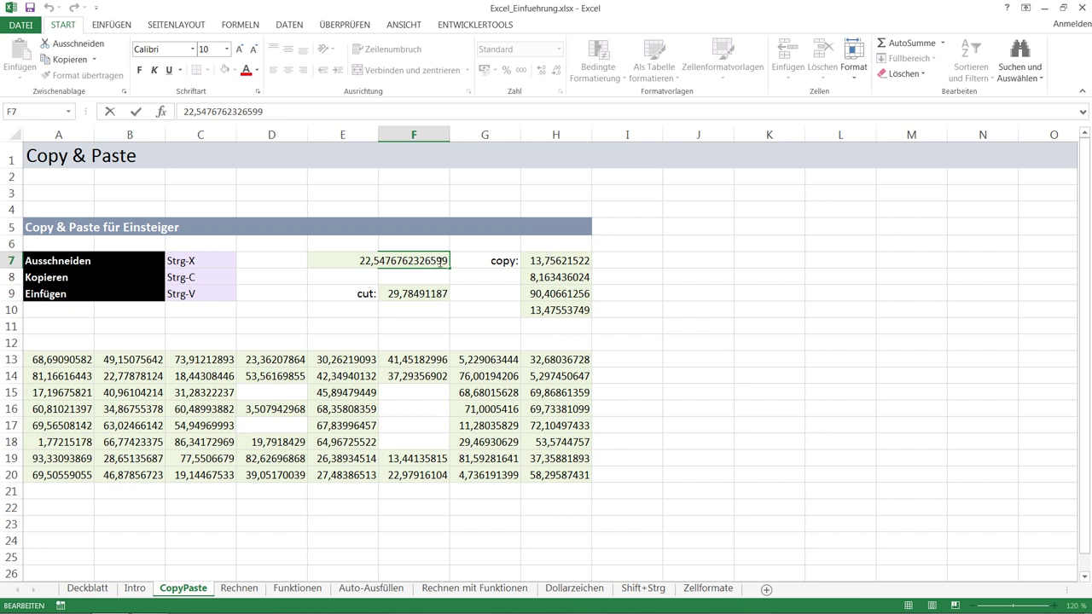
pyautogui.write('asd')
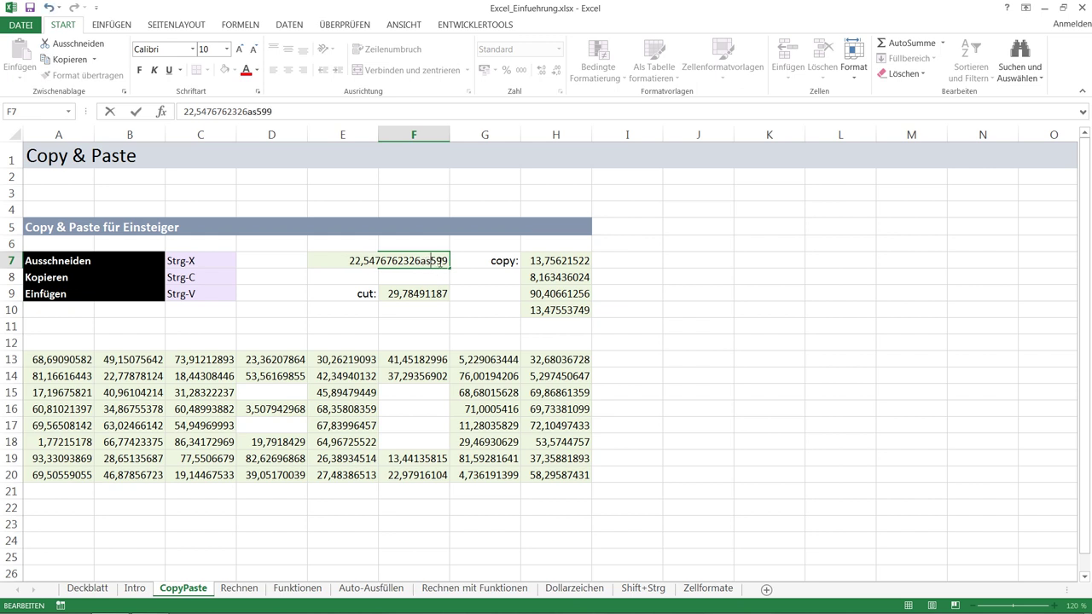
pyautogui.write('ölkfjldsaökjfölfj')
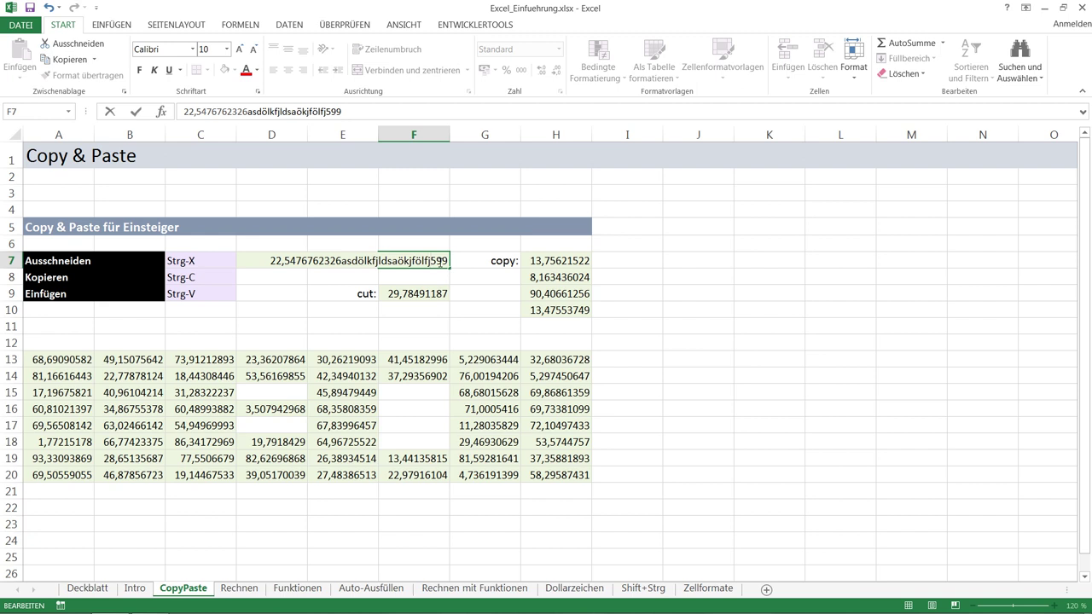
pyautogui.press('Escape')
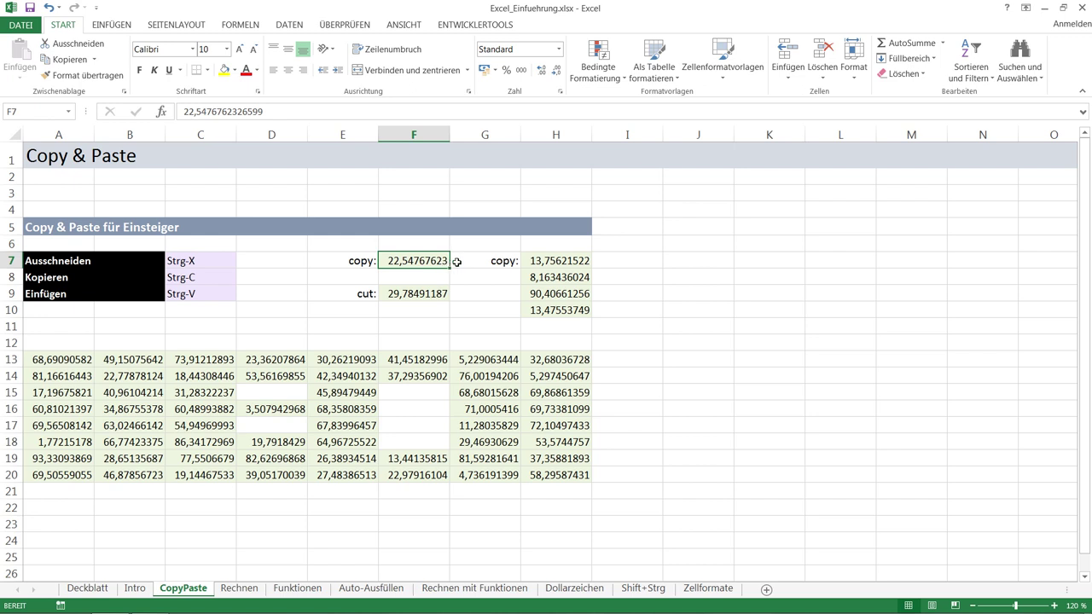
# Step: Copy F7's value 22,54767623 to the clipboard
pyautogui.rightClick(404, 259)
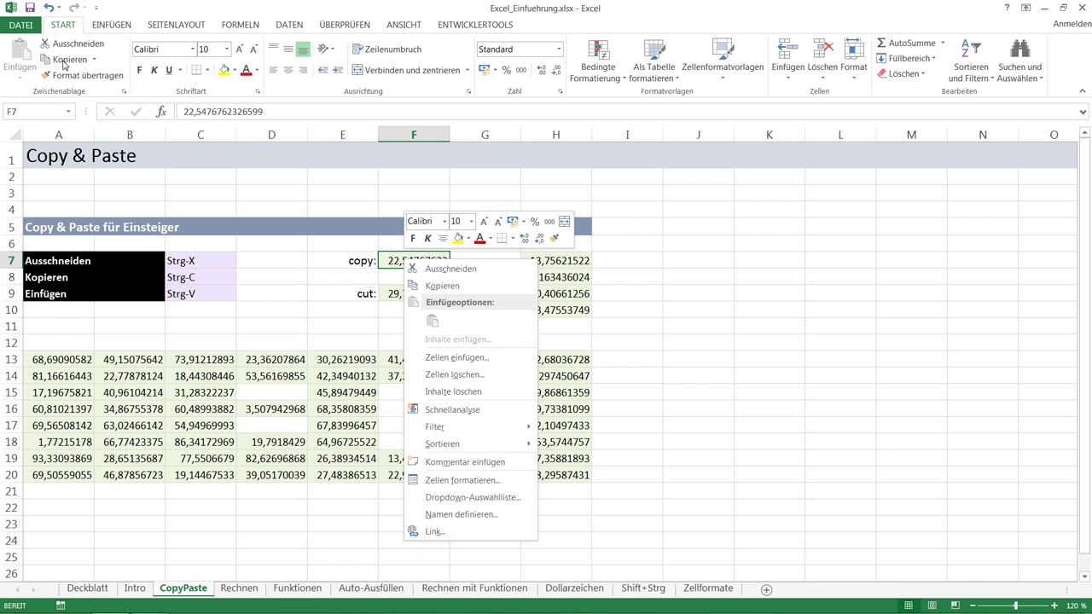
pyautogui.press('Escape')
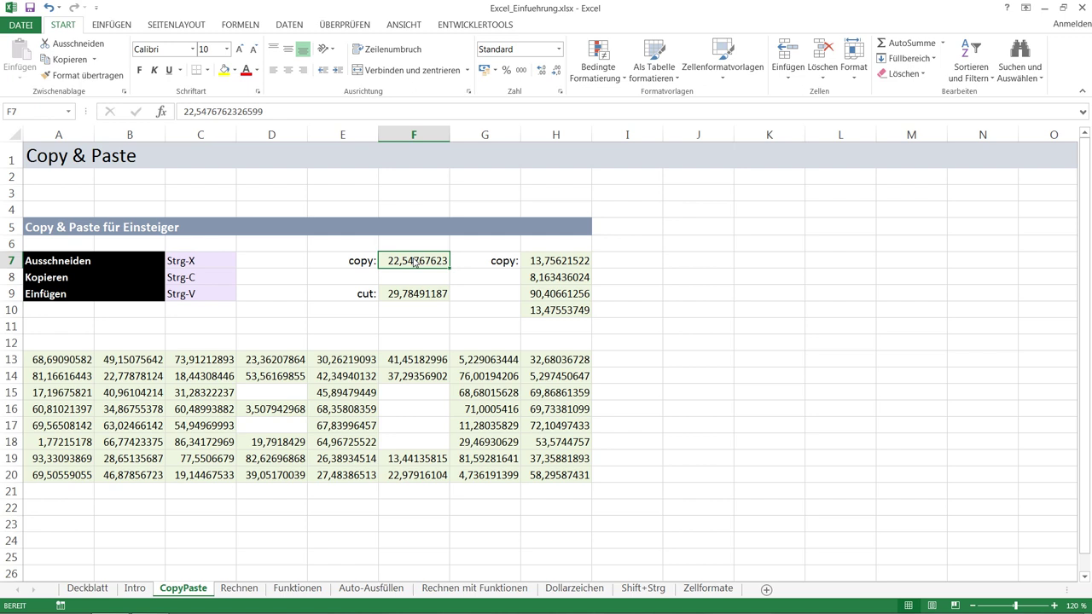
pyautogui.hotkey('ctrl', 'c')
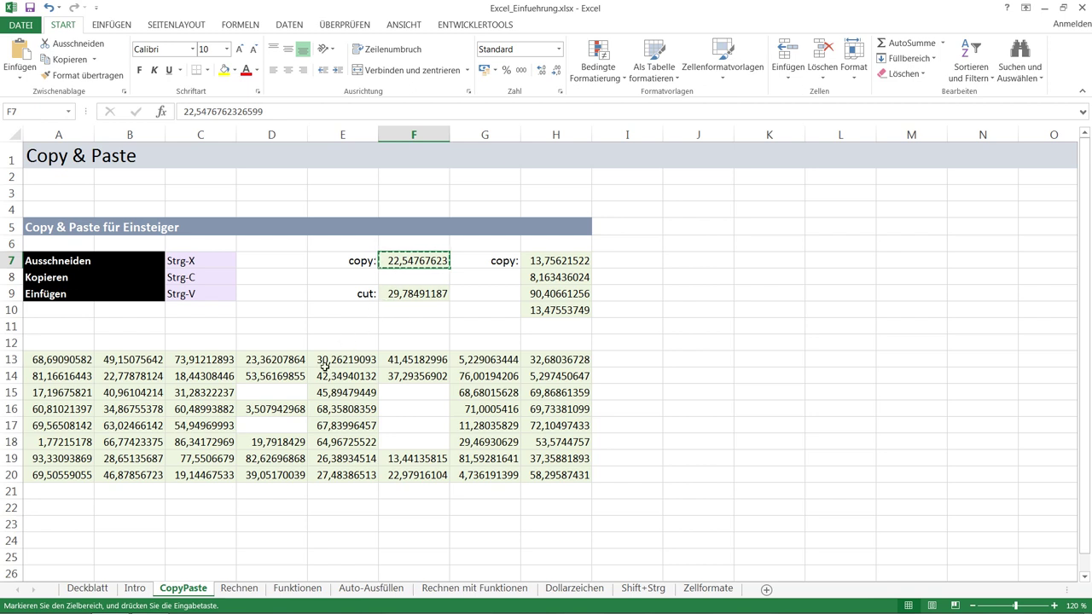
# Step: Paste the copied value 22,54767623 into D15 and F16
pyautogui.click(282, 393)
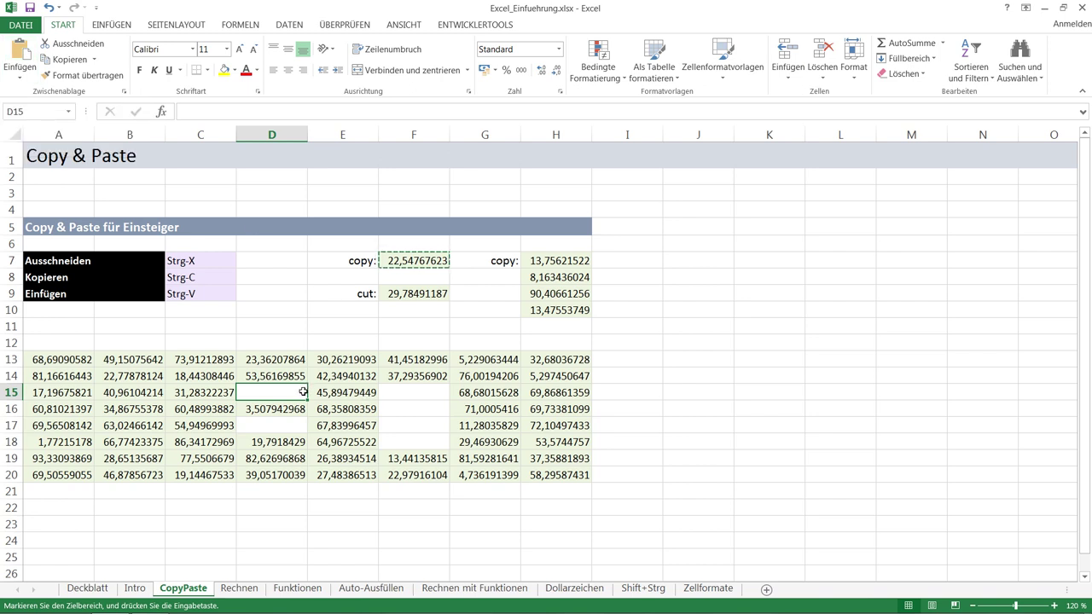
pyautogui.hotkey('ctrl', 'v')
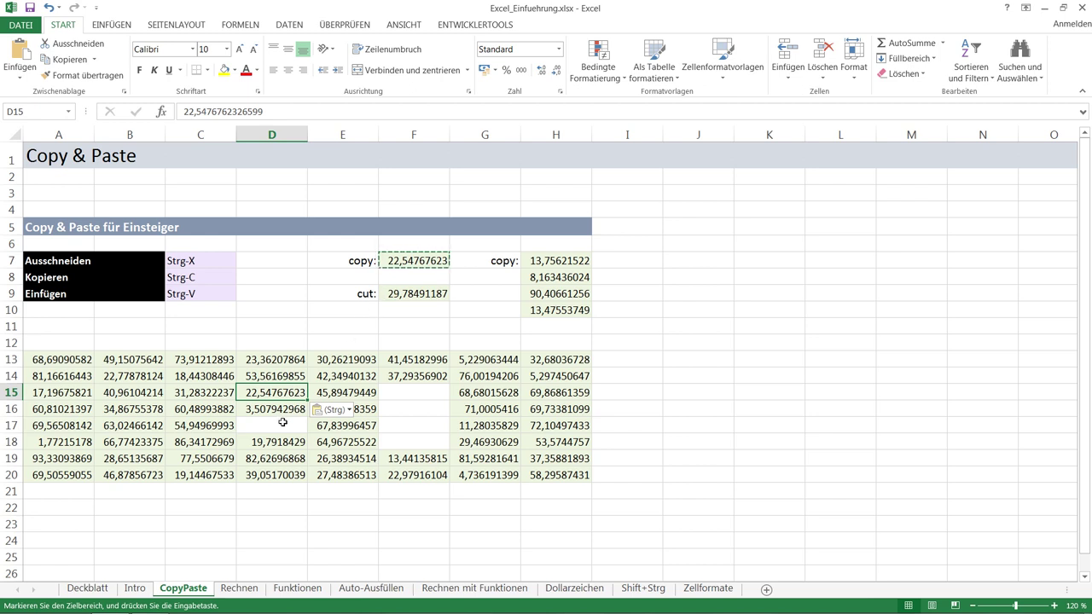
pyautogui.click(405, 410)
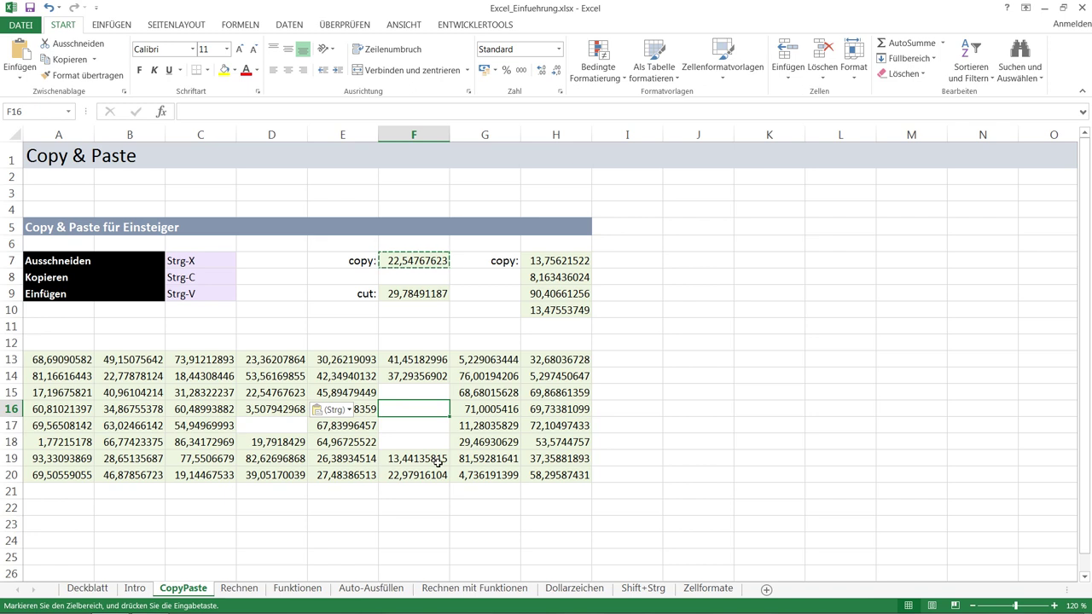
pyautogui.hotkey('ctrl', 'v')
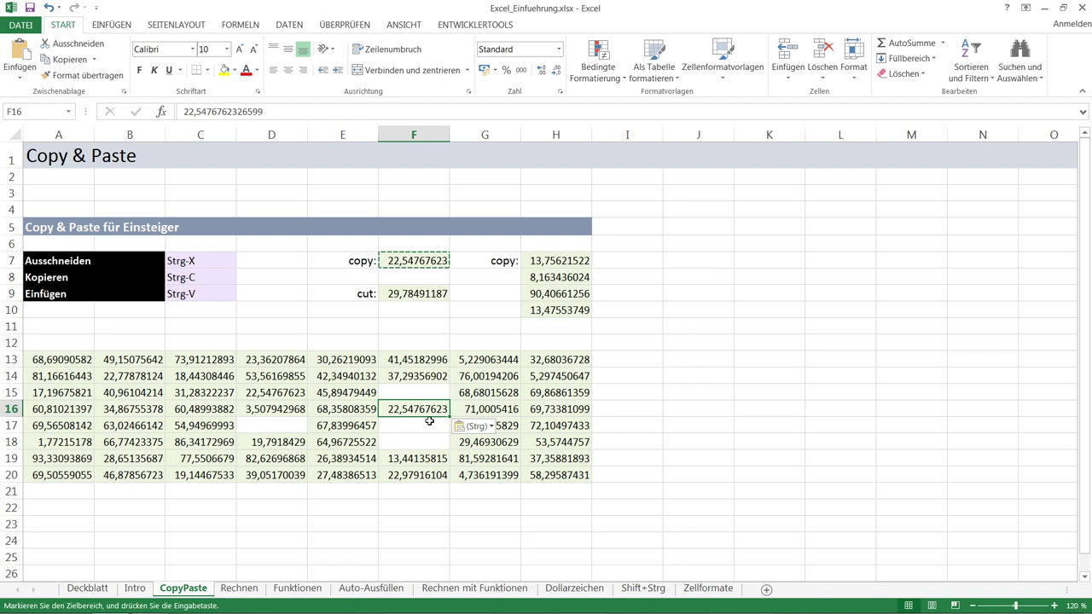
pyautogui.click(429, 293)
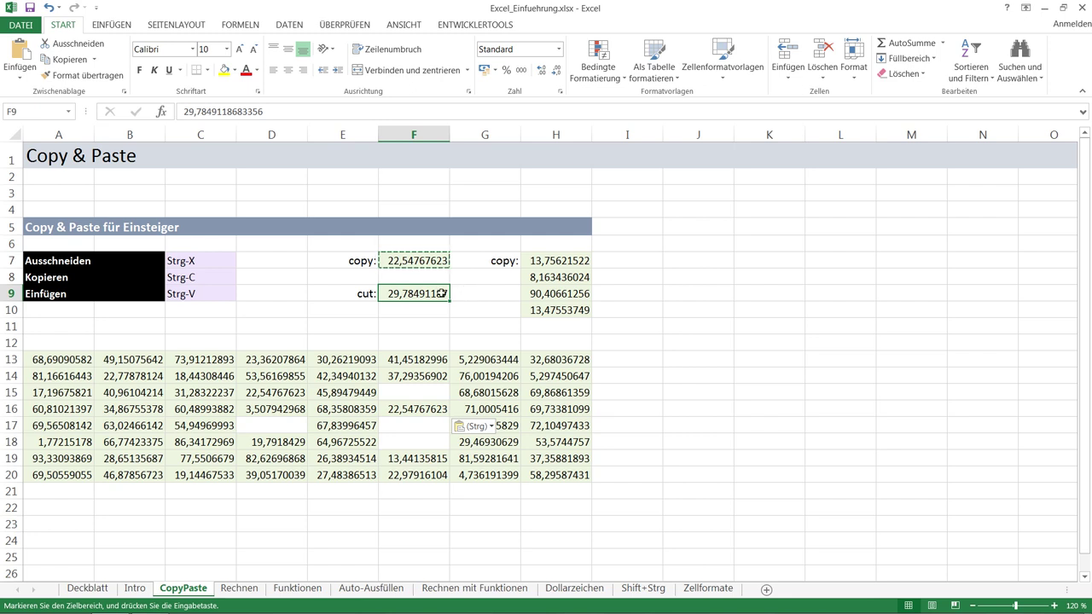
# Step: Cut 29,78491187 from F9 and paste it into D17
pyautogui.hotkey('ctrl', 'x')
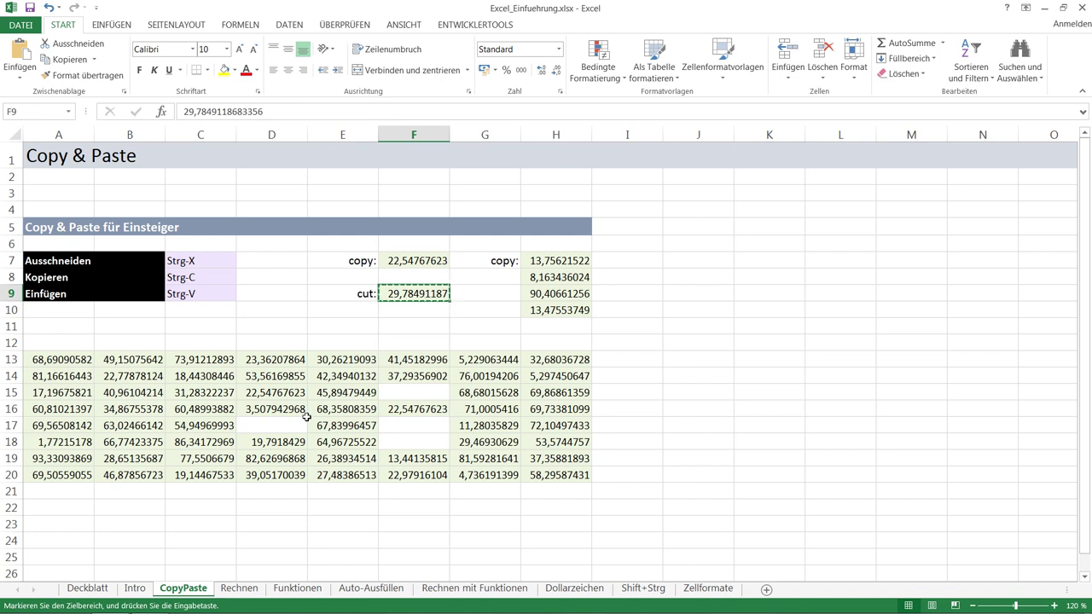
pyautogui.click(278, 425)
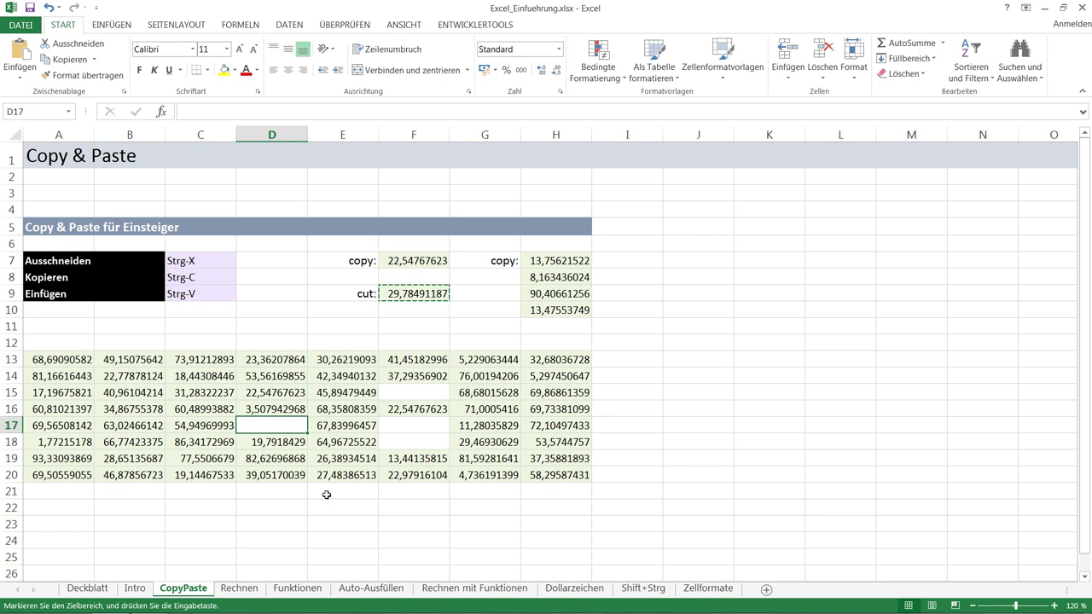
pyautogui.hotkey('ctrl', 'v')
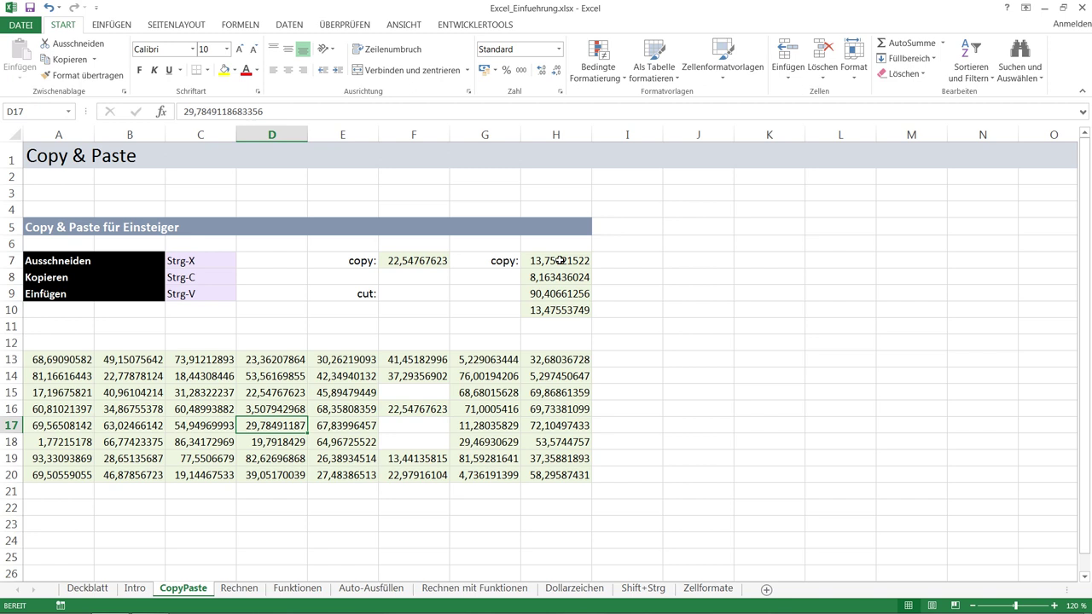
pyautogui.click(558, 260)
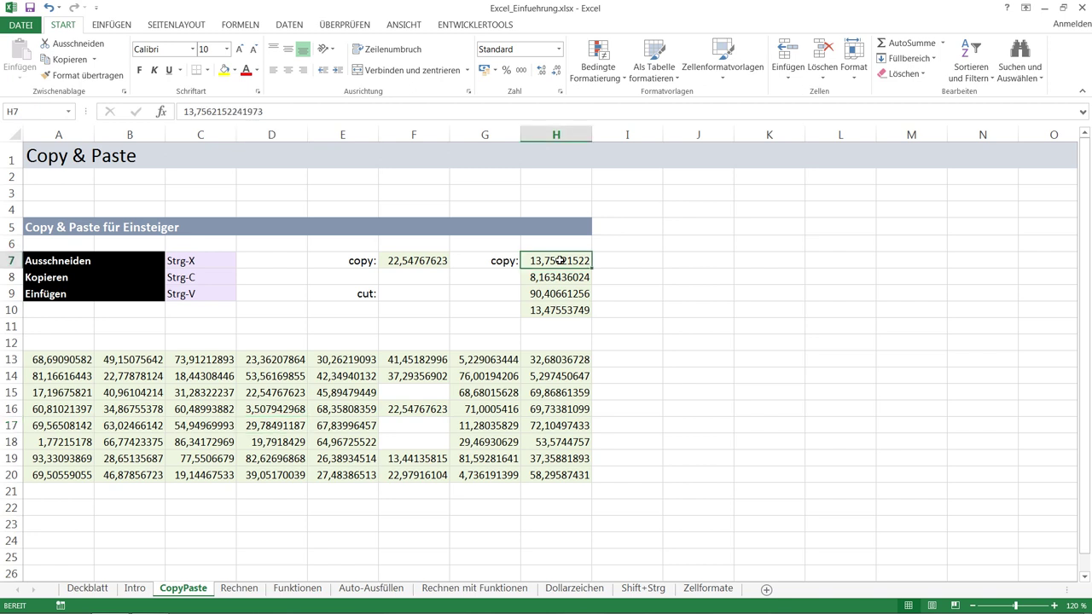
# Step: Copy the four values in H7:H10 and paste them into F15:F18
pyautogui.moveTo(559, 260); pyautogui.dragTo(558, 312)
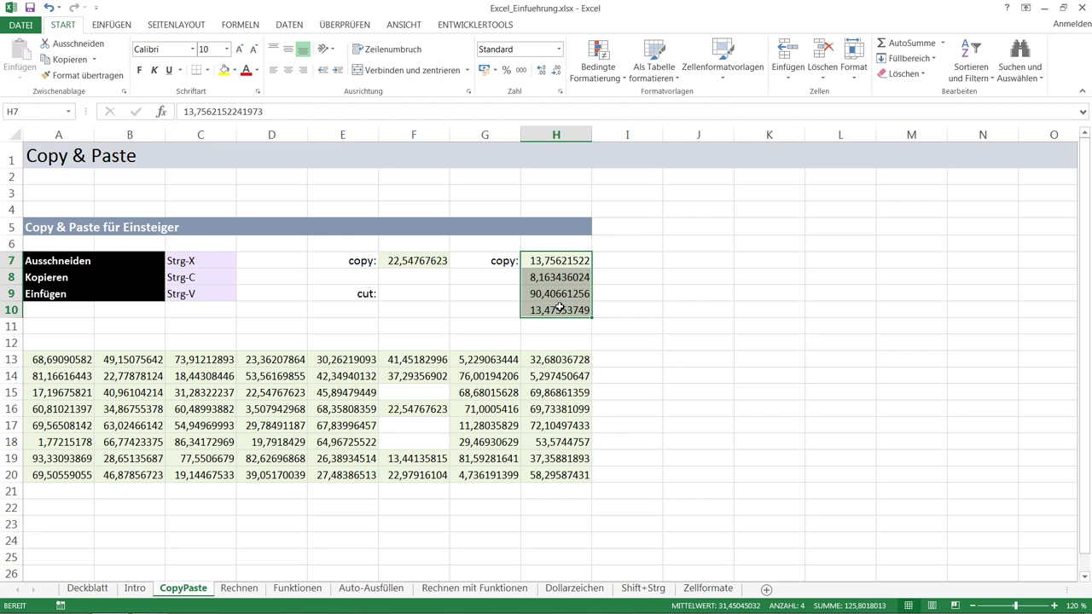
pyautogui.hotkey('ctrl', 'c')
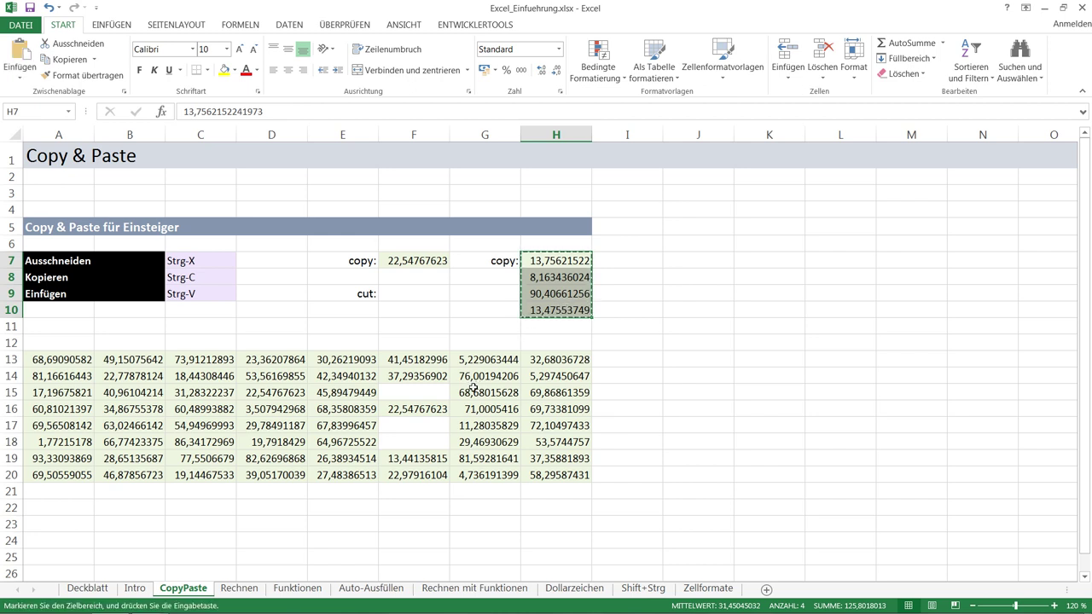
pyautogui.click(416, 393)
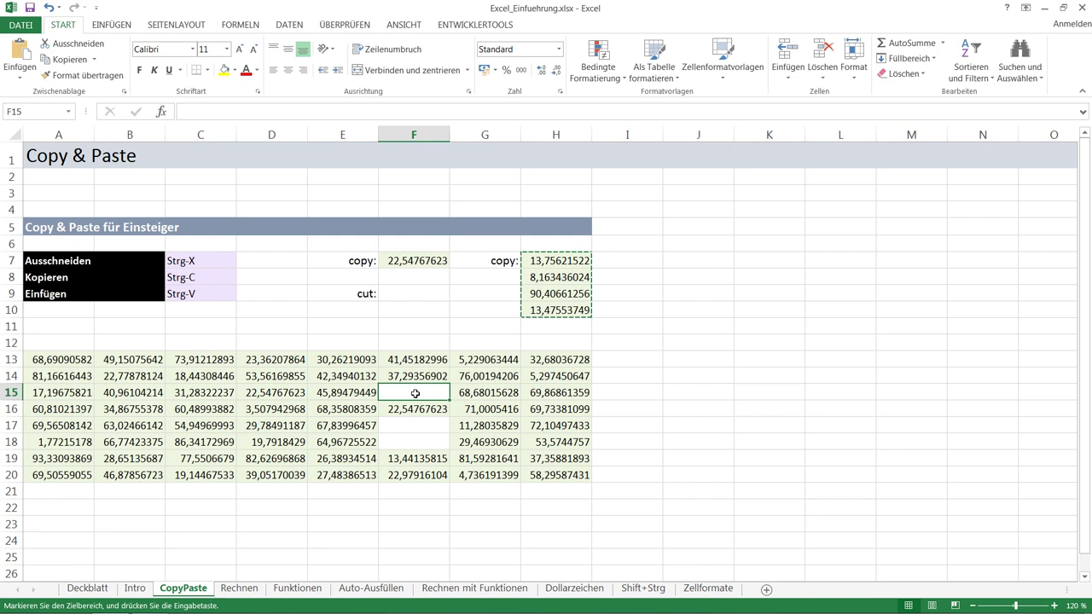
pyautogui.hotkey('ctrl', 'v')
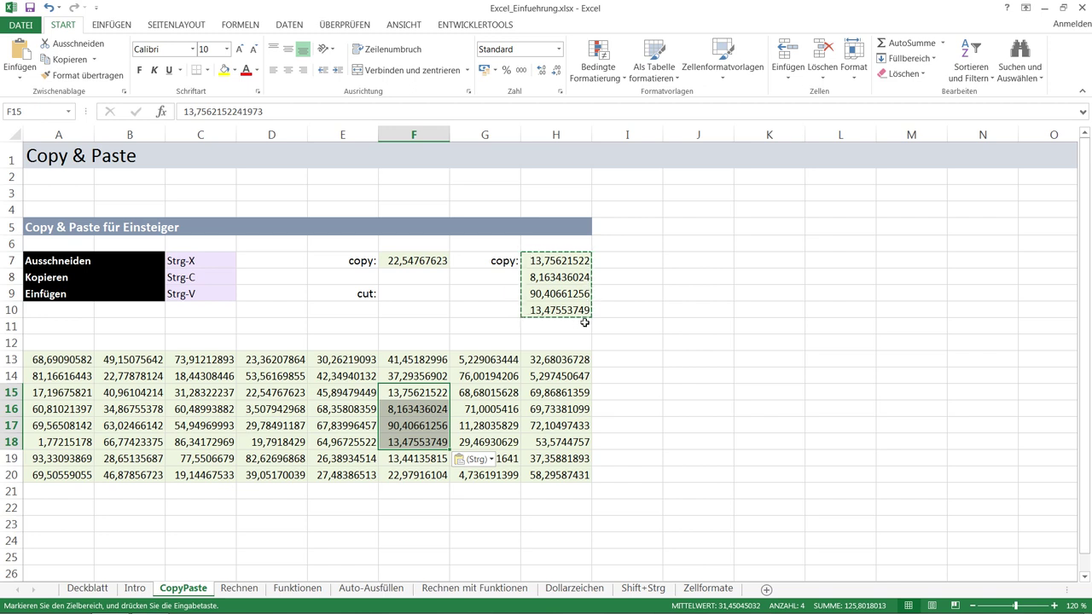
pyautogui.click(766, 247)
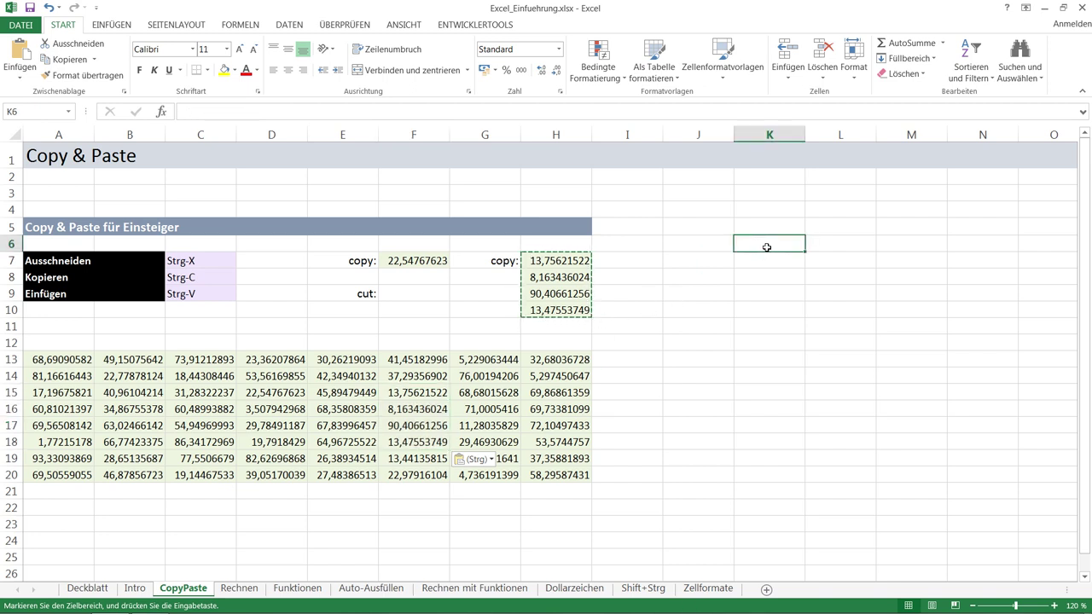
# Step: Paste the H7:H10 block into K6:K9, K15:K18 and M15:M18
pyautogui.hotkey('ctrl', 'v')
pyautogui.click(770, 394)
pyautogui.hotkey('ctrl', 'v')
pyautogui.click(911, 391)
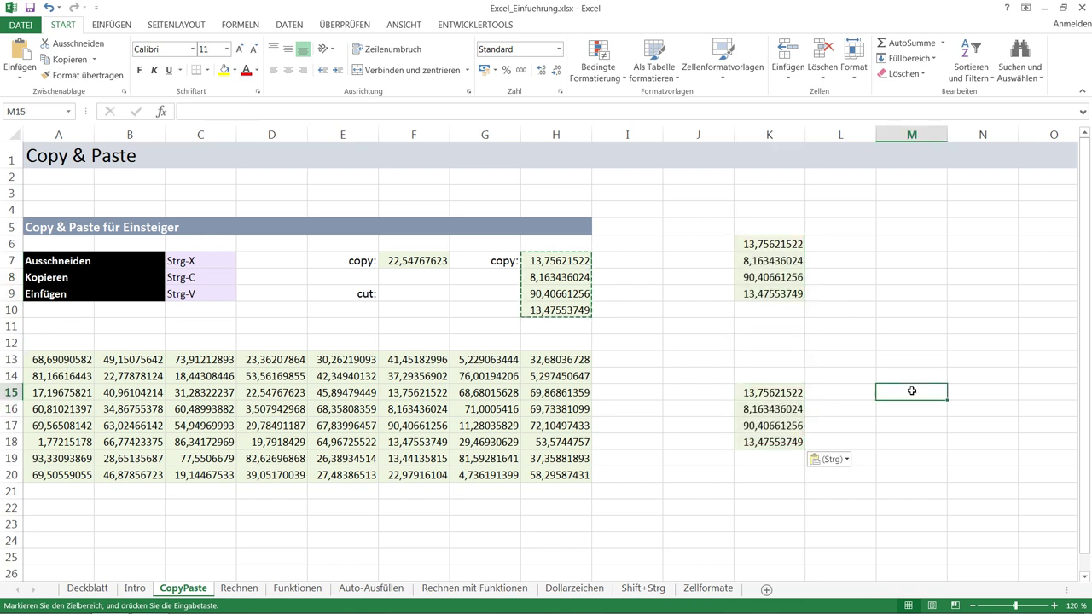
pyautogui.hotkey('ctrl', 'v')
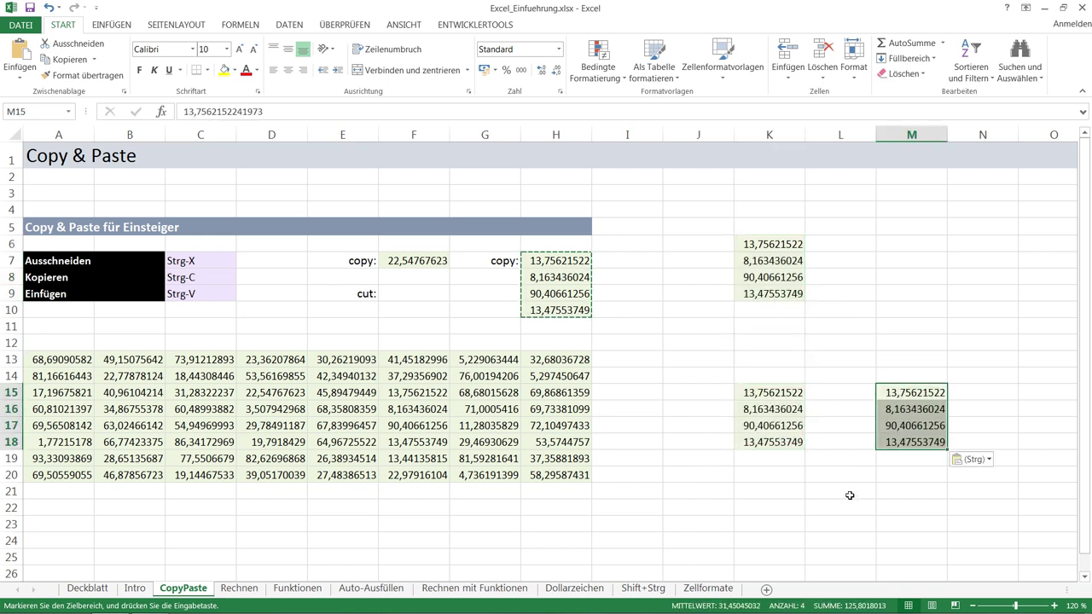